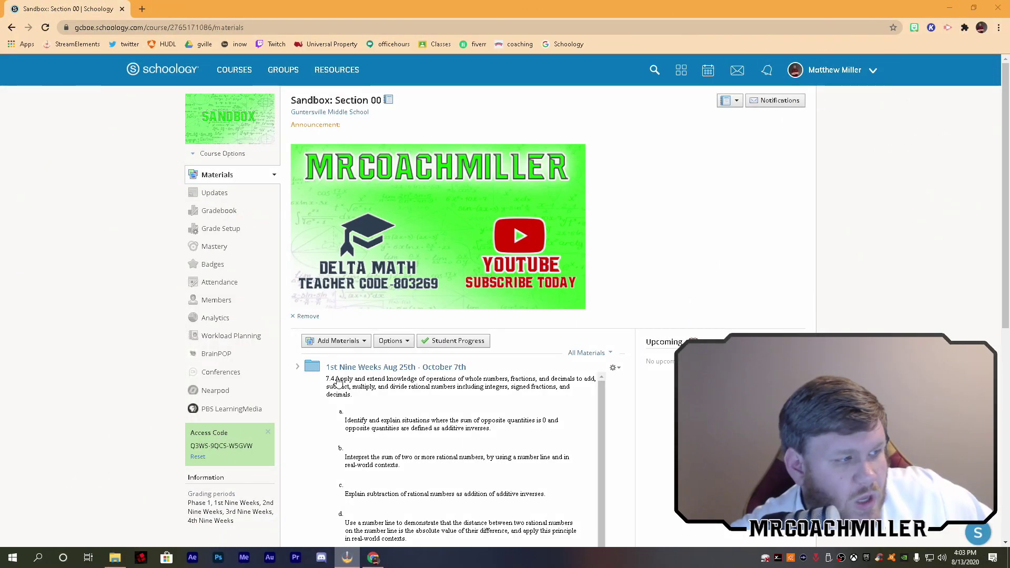
- In Sandbox's 1st Nine Weeks > Week 0 folder, start a new assignment named 'Test'
{"action": "left_click", "coordinate": [347, 370]}
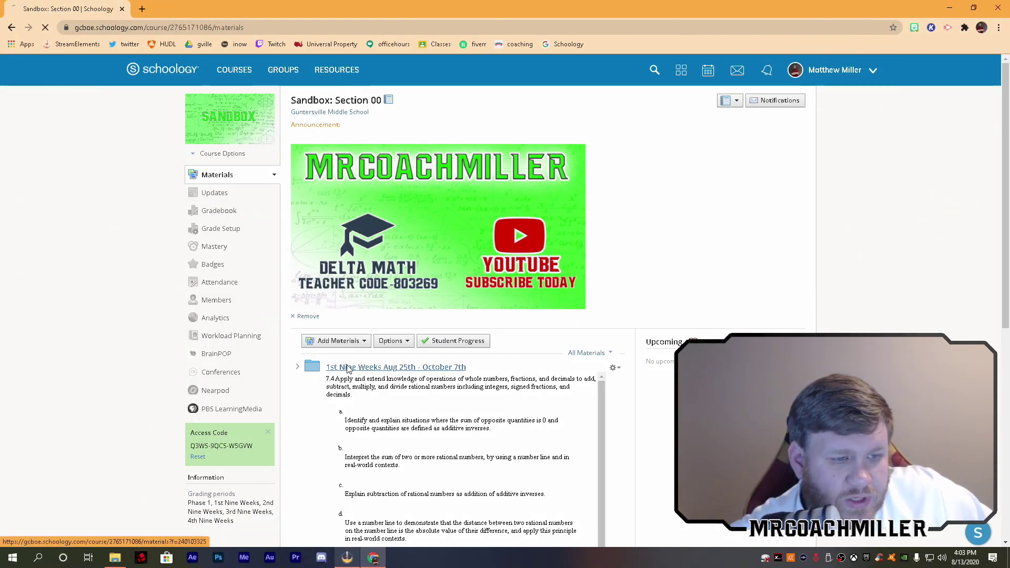
{"action": "left_click", "coordinate": [322, 170]}
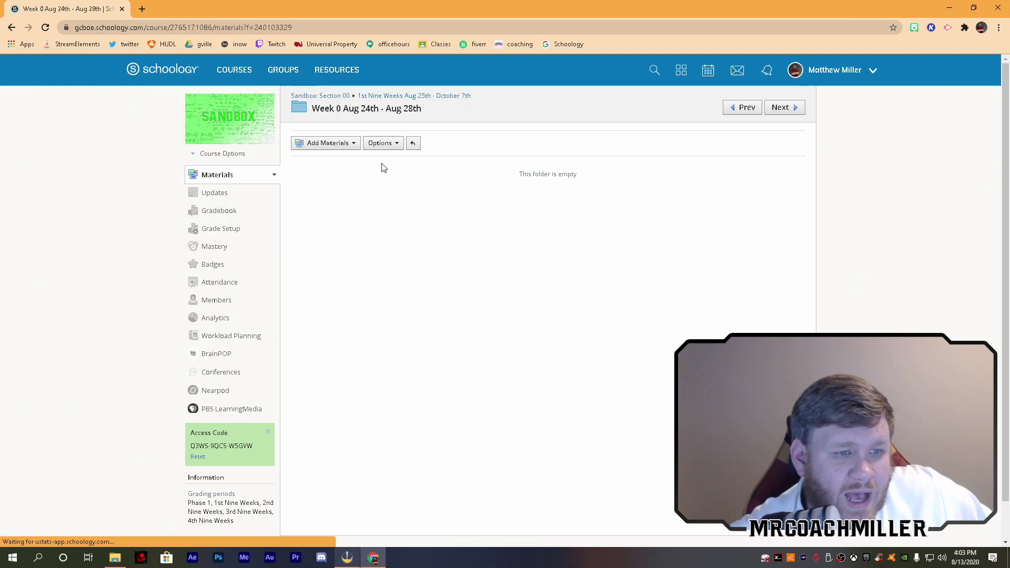
{"action": "left_click", "coordinate": [353, 142]}
{"action": "left_click", "coordinate": [348, 181]}
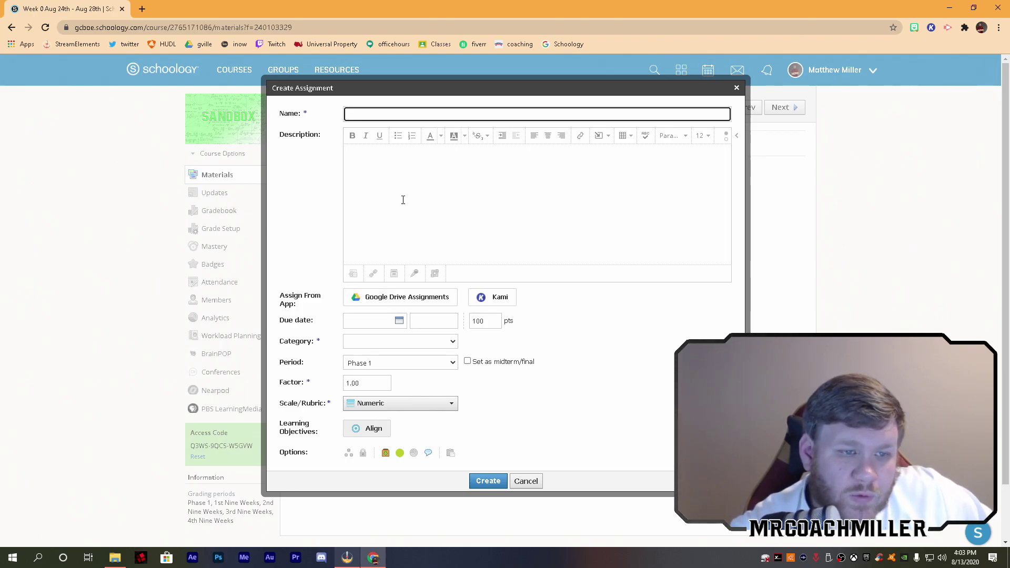
{"action": "type", "text": "Test"}
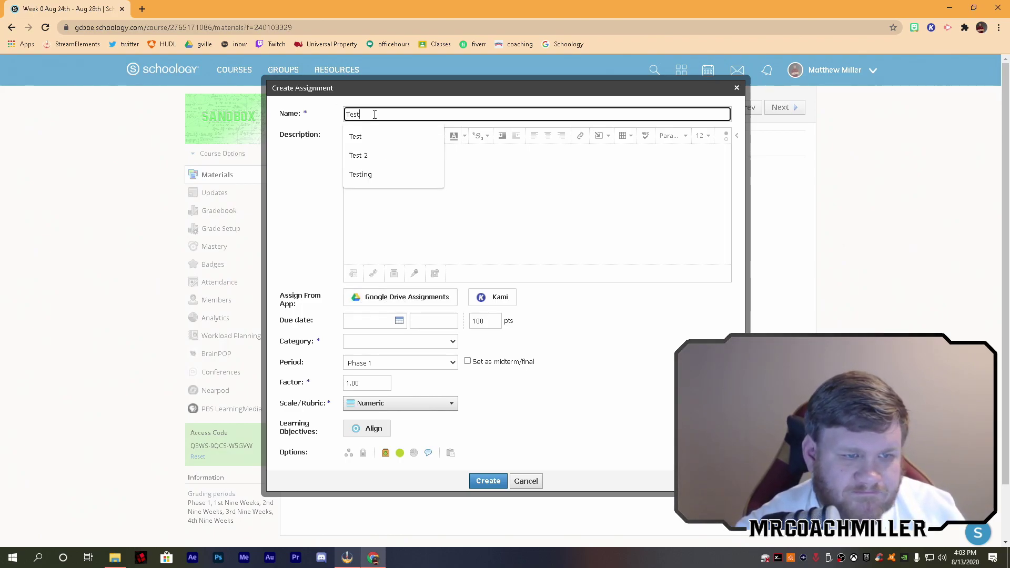
{"action": "key", "text": "BackSpace"}
{"action": "left_click", "coordinate": [518, 157]}
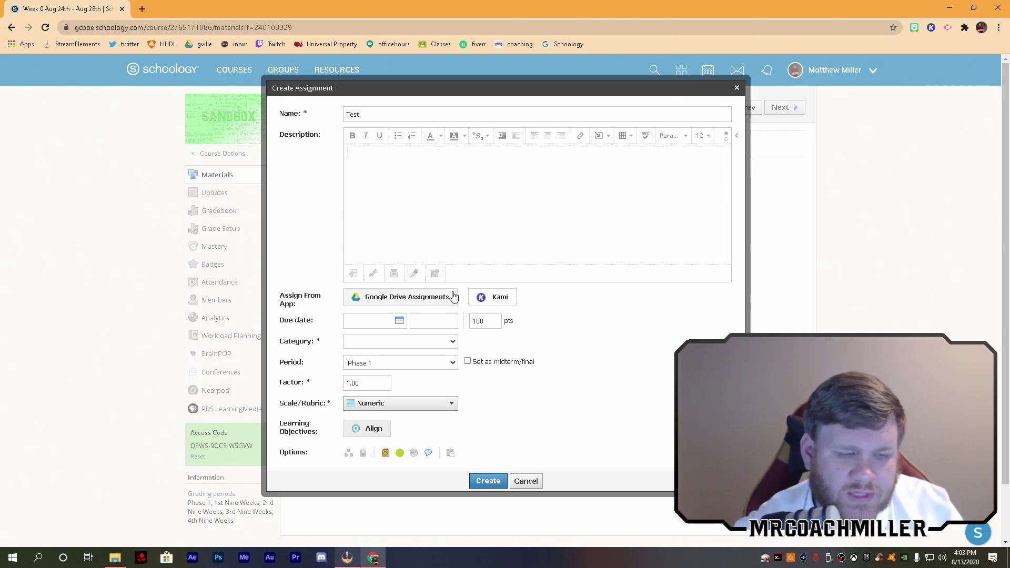
- Attach the PLTW Journal / Bellringer 55 file from the Journals for PLTW Drive folder
{"action": "left_click", "coordinate": [397, 298]}
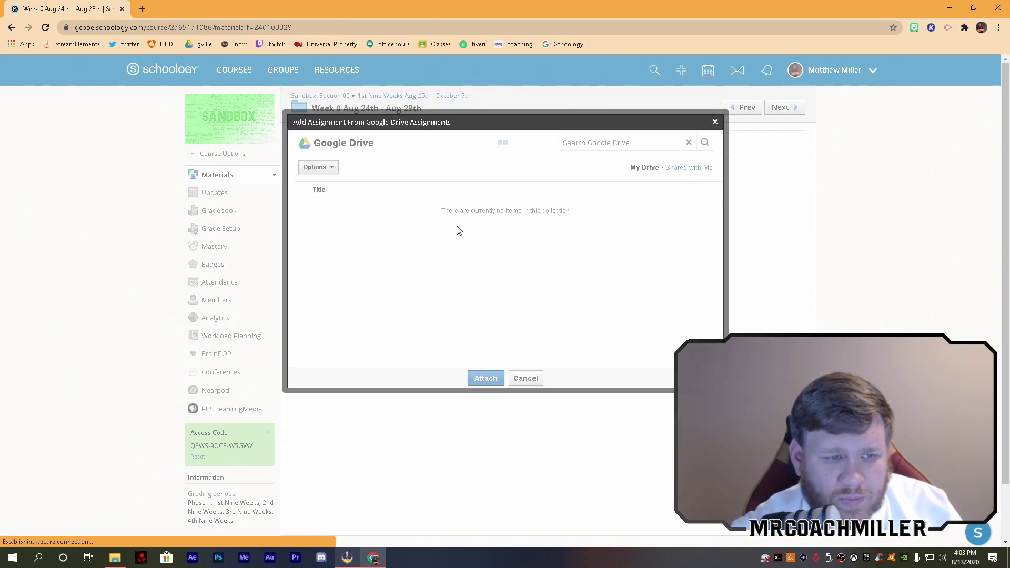
{"action": "scroll", "coordinate": [357, 295], "scroll_direction": "down", "scroll_amount": 5}
{"action": "left_click", "coordinate": [356, 304]}
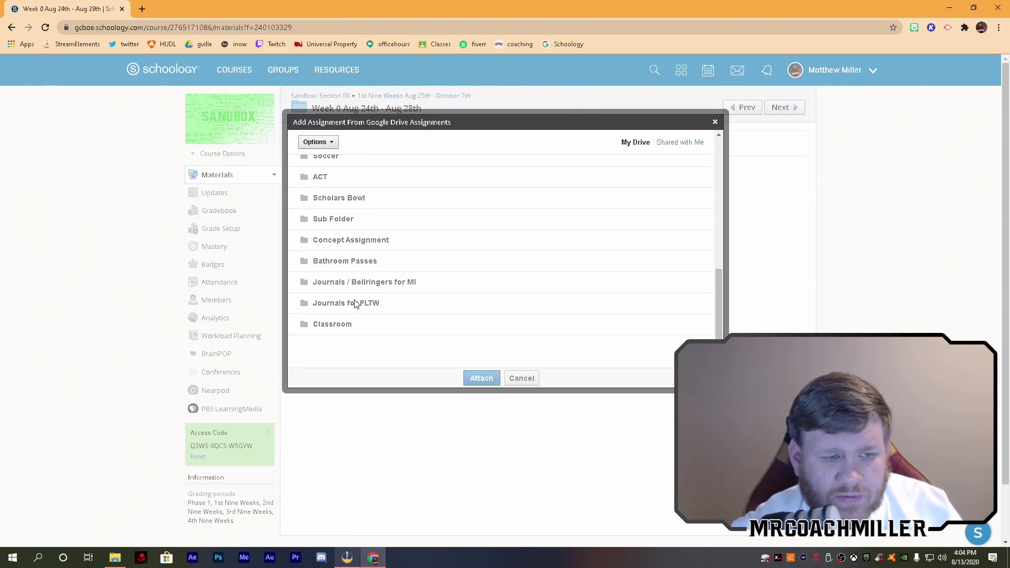
{"action": "left_click", "coordinate": [348, 261]}
{"action": "left_click", "coordinate": [481, 378]}
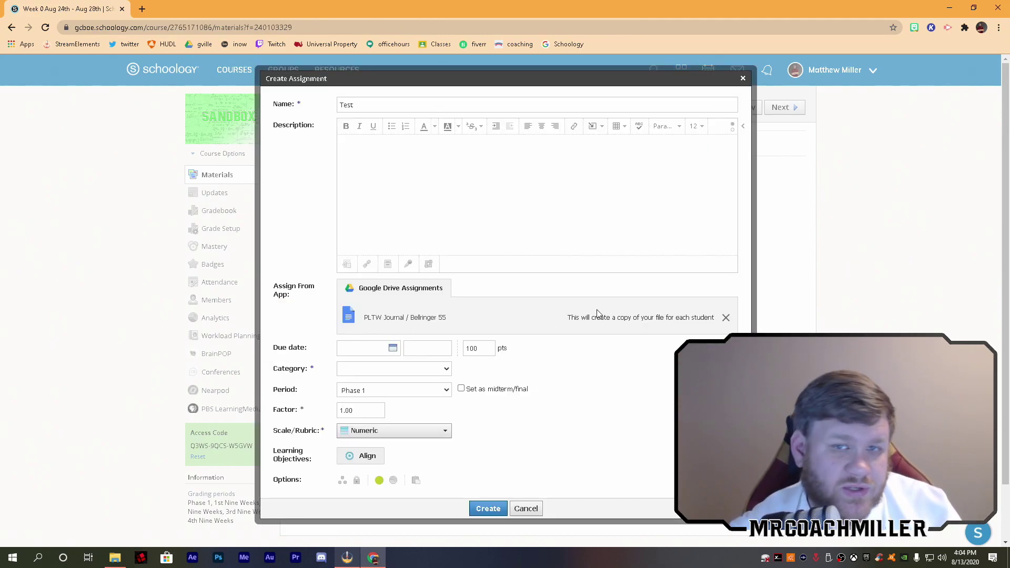
- Set the assignment's grading category to (Ungraded)
{"action": "left_click", "coordinate": [376, 373]}
{"action": "left_click", "coordinate": [369, 389]}
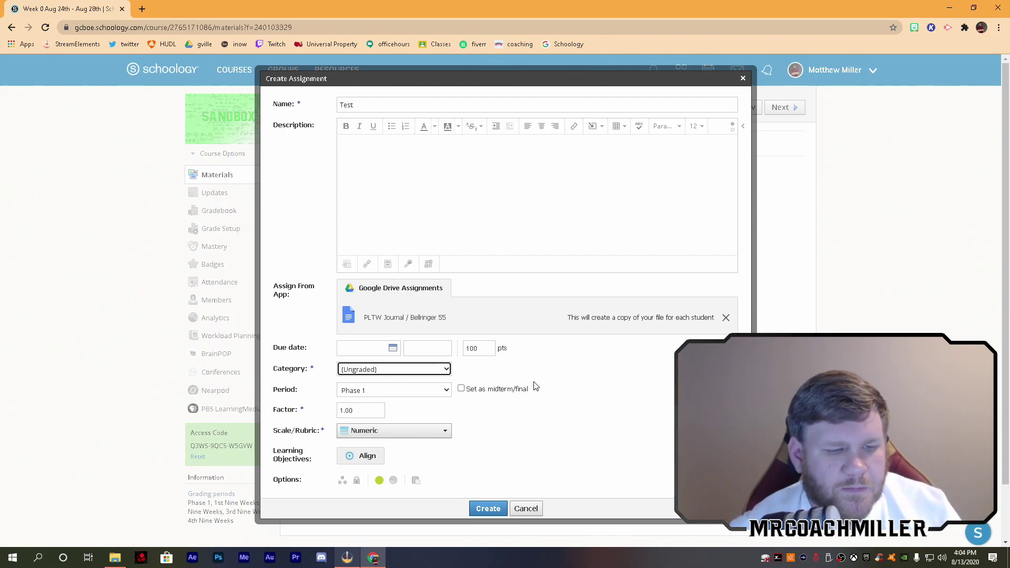
{"action": "left_click_drag", "start_coordinate": [535, 385], "coordinate": [616, 447]}
{"action": "left_click", "coordinate": [565, 446]}
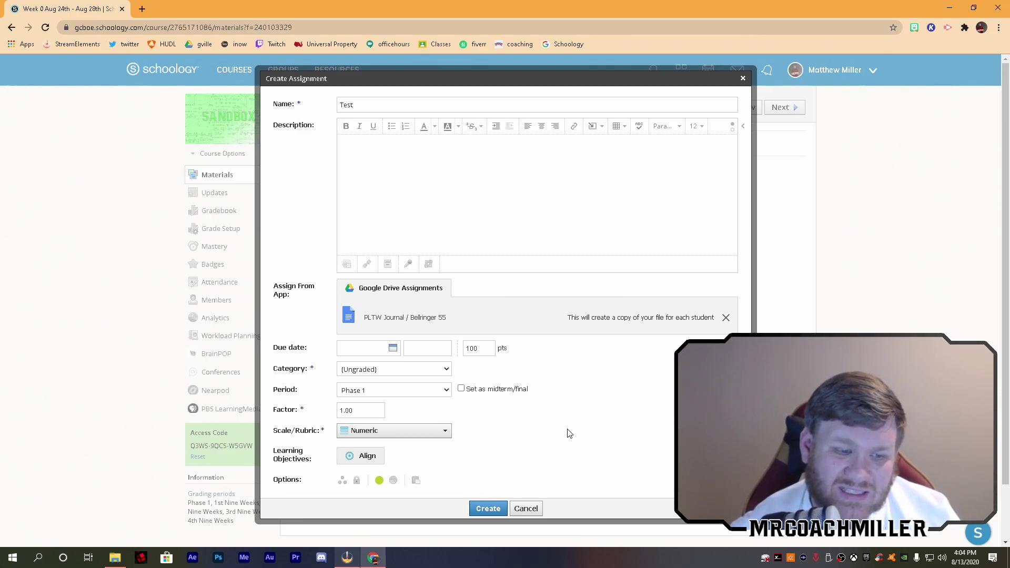
- Also copy the assignment to Accelerated Mathematics 7: 001, 004's Week 0 folder, then create it
{"action": "left_click", "coordinate": [416, 481]}
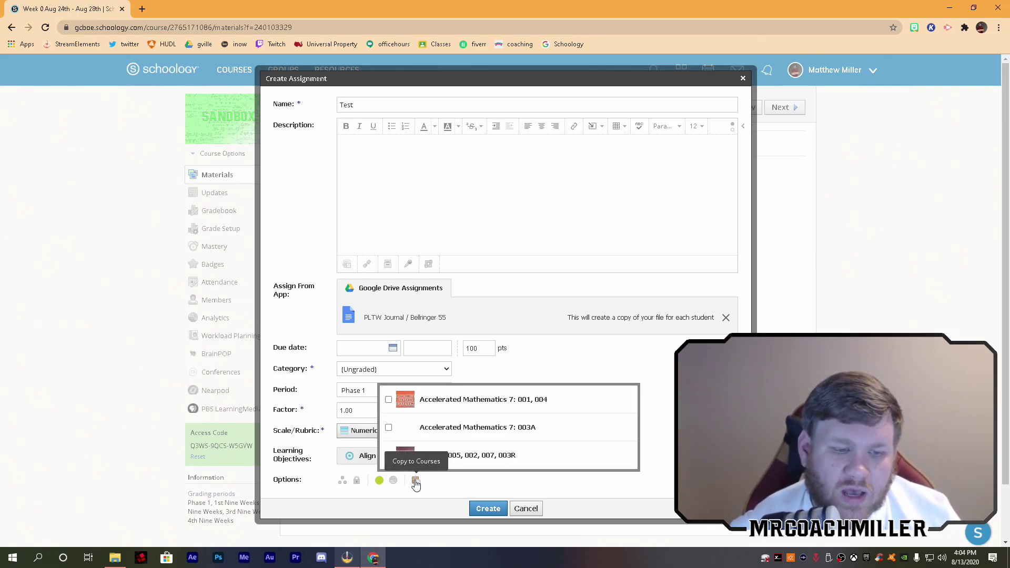
{"action": "left_click", "coordinate": [389, 399]}
{"action": "left_click", "coordinate": [567, 400]}
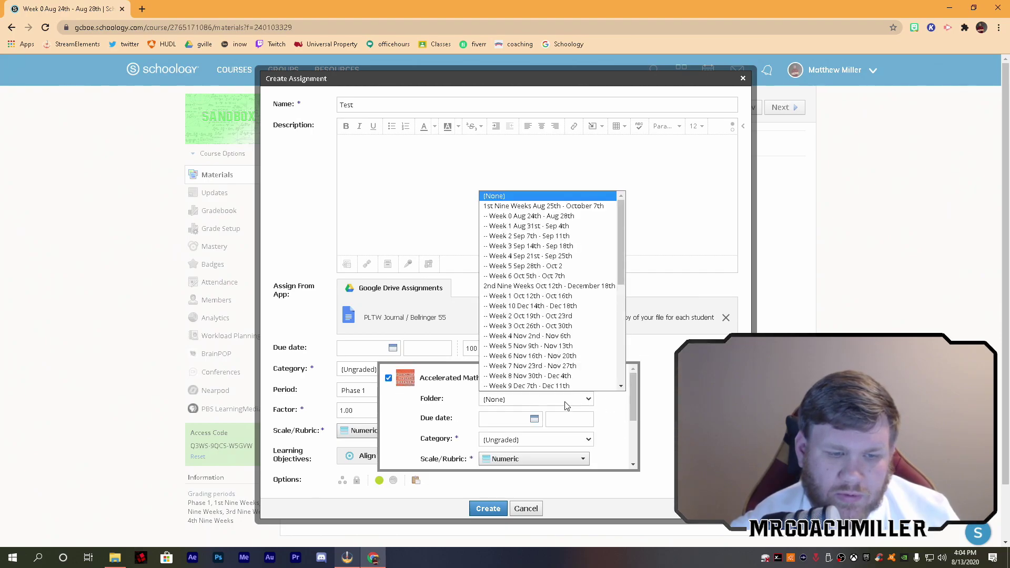
{"action": "scroll", "coordinate": [532, 290], "scroll_direction": "up", "scroll_amount": 1}
{"action": "left_click", "coordinate": [532, 214]}
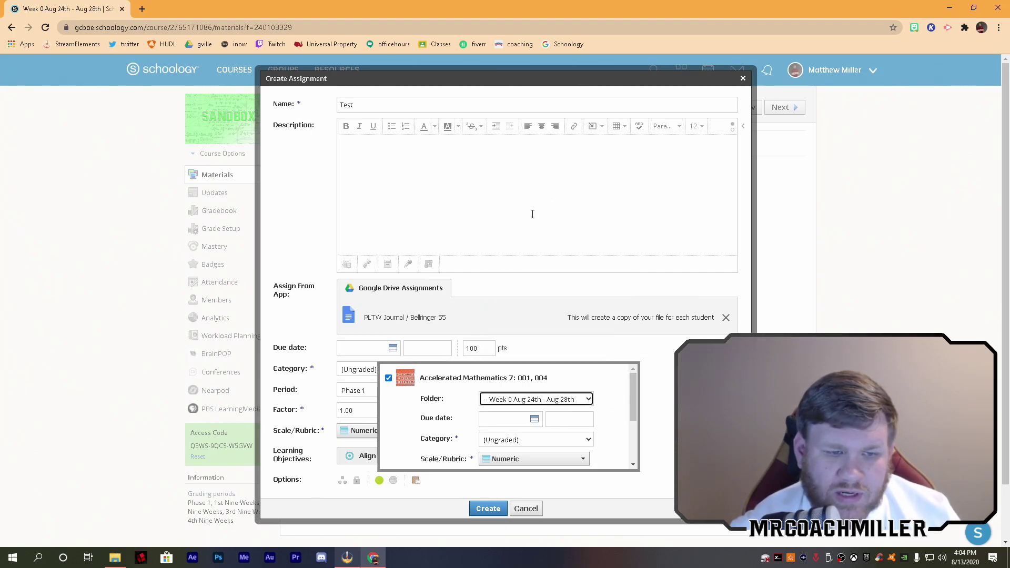
{"action": "scroll", "coordinate": [461, 401], "scroll_direction": "down", "scroll_amount": 2}
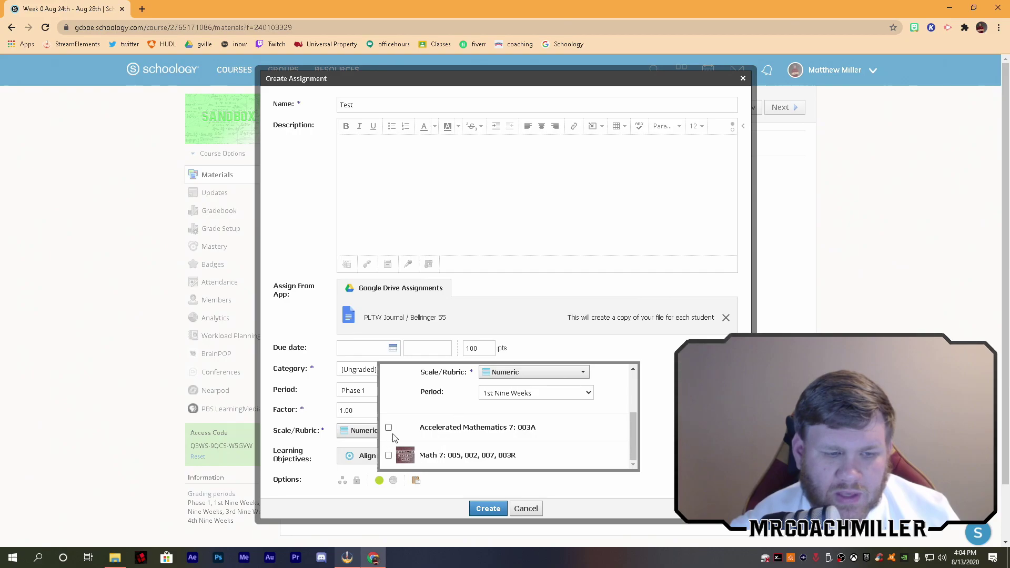
{"action": "scroll", "coordinate": [414, 417], "scroll_direction": "up", "scroll_amount": 2}
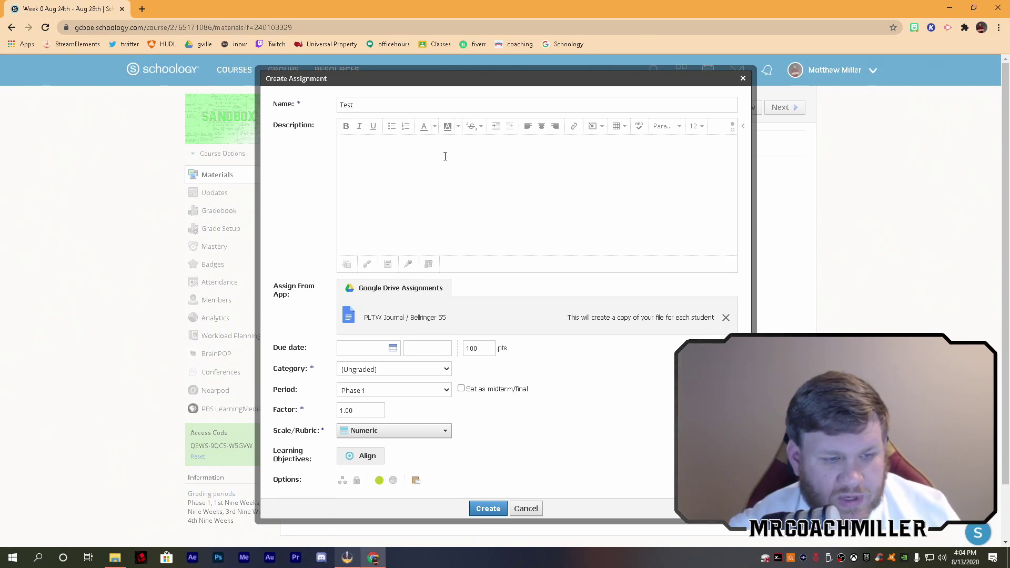
{"action": "mouse_move", "coordinate": [416, 479]}
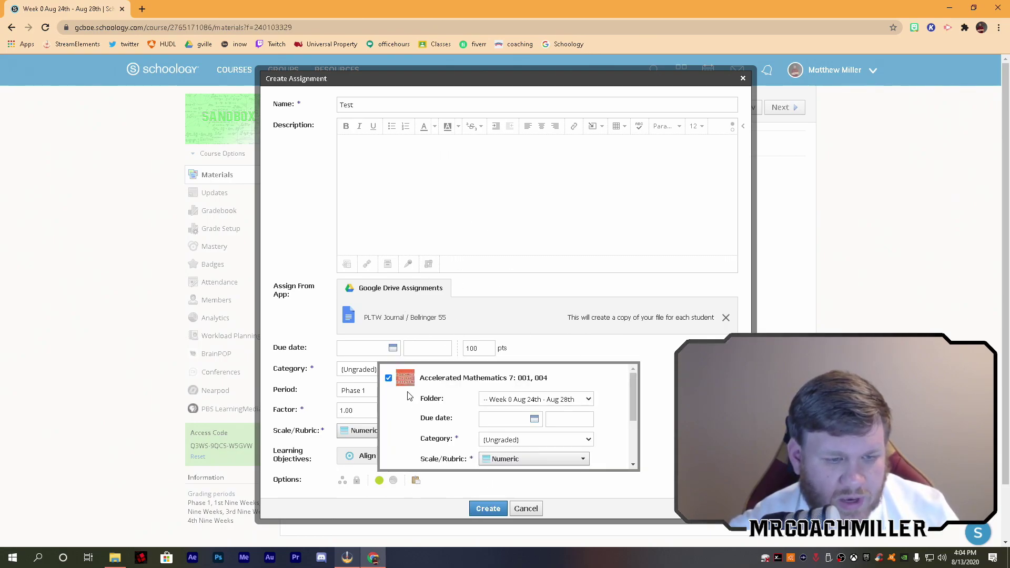
{"action": "left_click", "coordinate": [499, 508]}
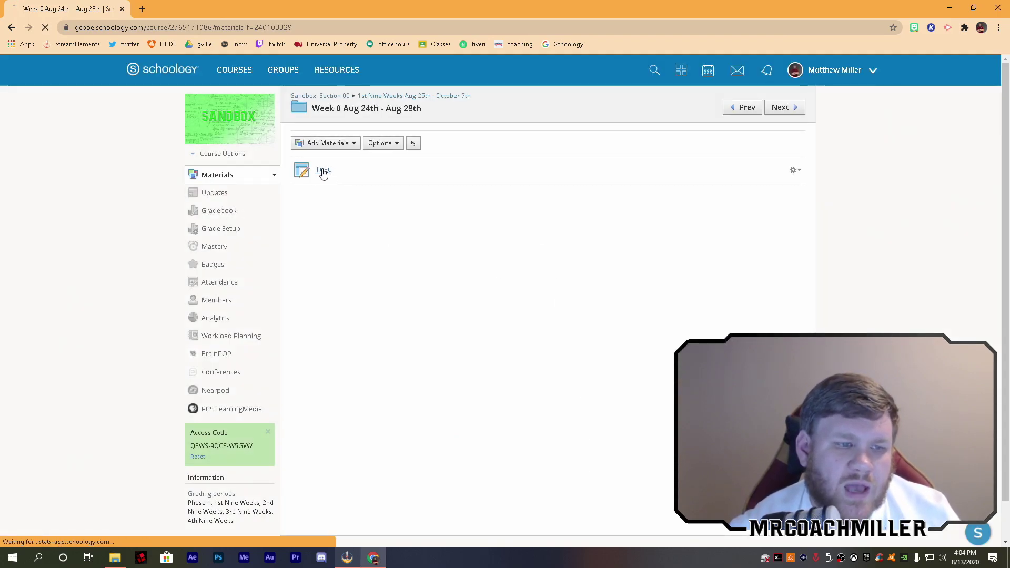
- View the new Test assignment, then open its copy in Accelerated Mathematics 7's Week 0 folder
{"action": "left_click", "coordinate": [322, 170]}
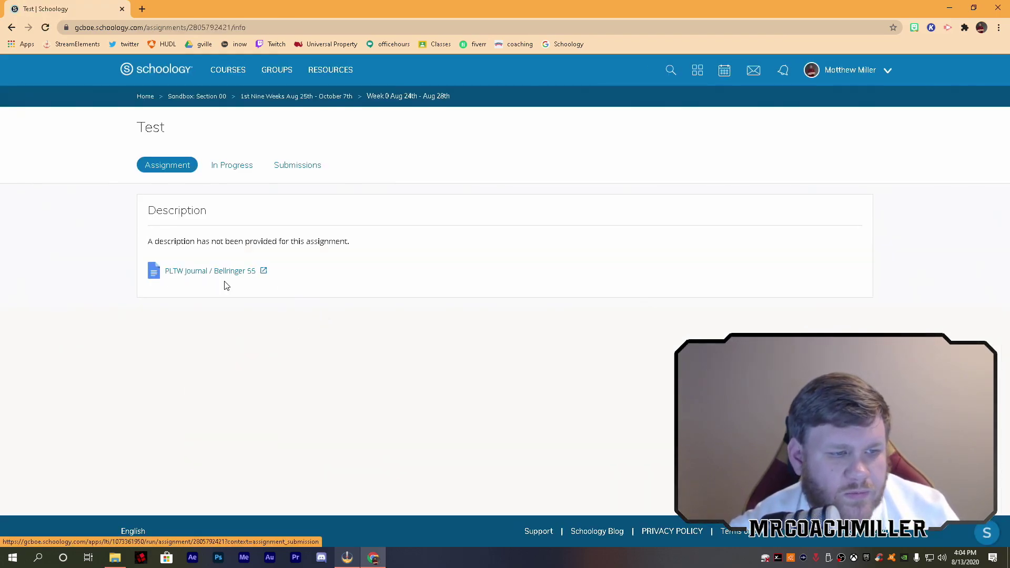
{"action": "key", "text": "alt+Left"}
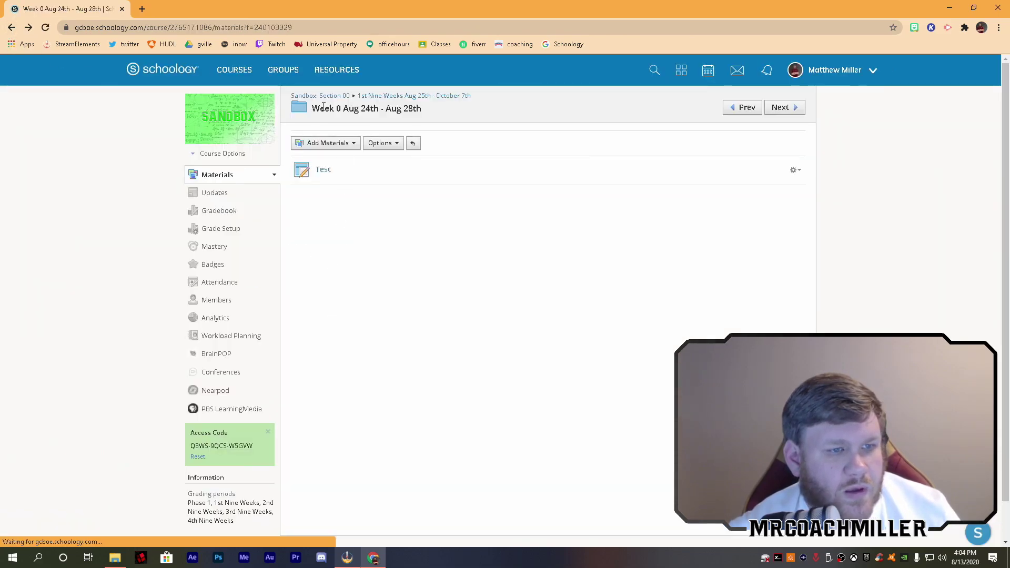
{"action": "left_click", "coordinate": [224, 79]}
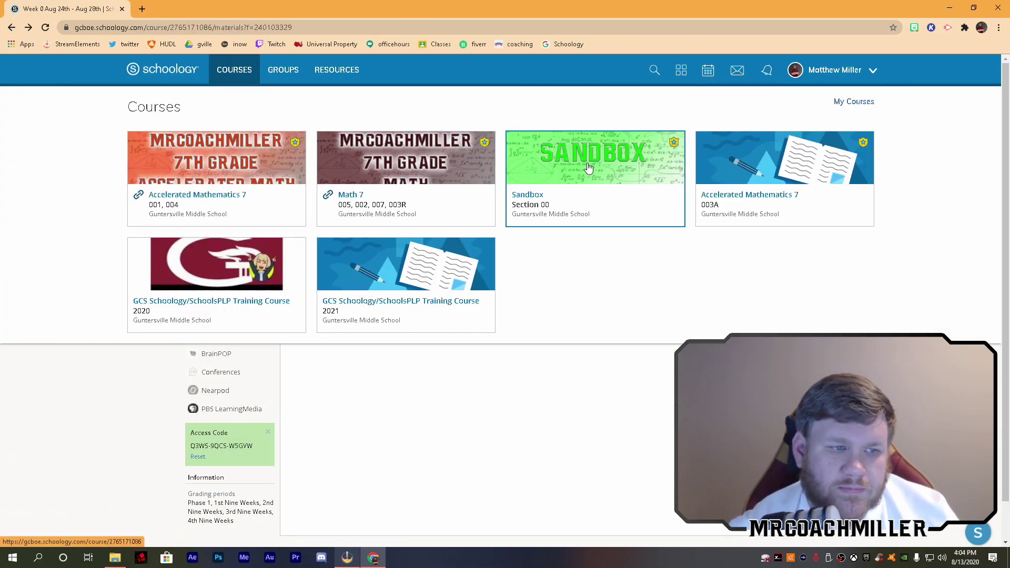
{"action": "left_click", "coordinate": [163, 146]}
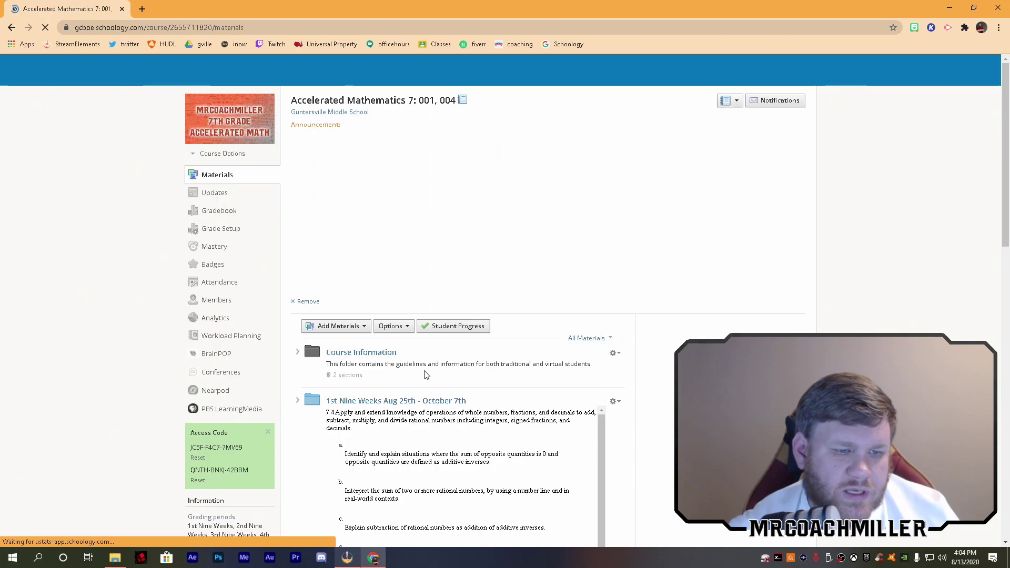
{"action": "left_click", "coordinate": [371, 402]}
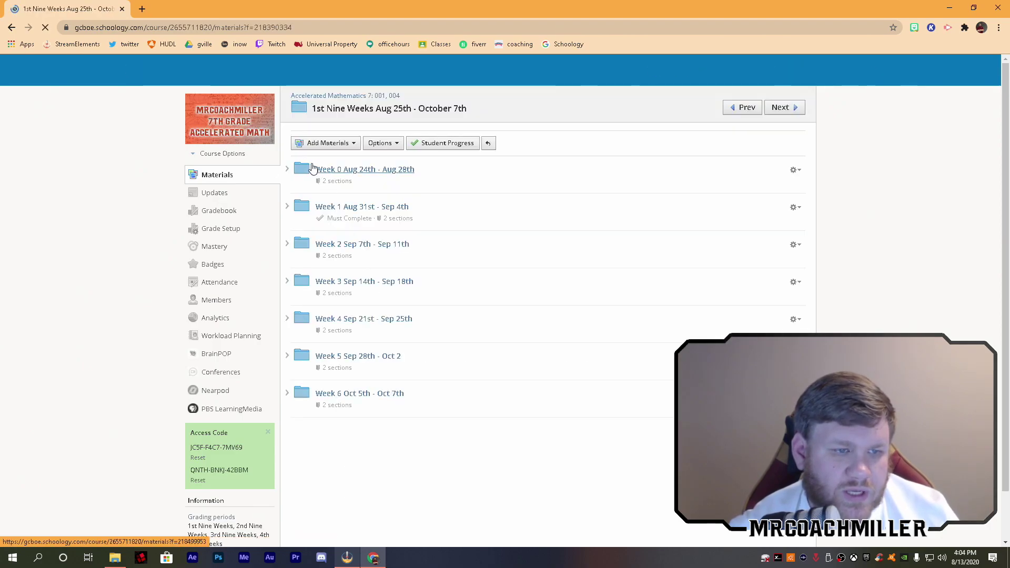
{"action": "left_click", "coordinate": [350, 174]}
{"action": "left_click", "coordinate": [322, 170]}
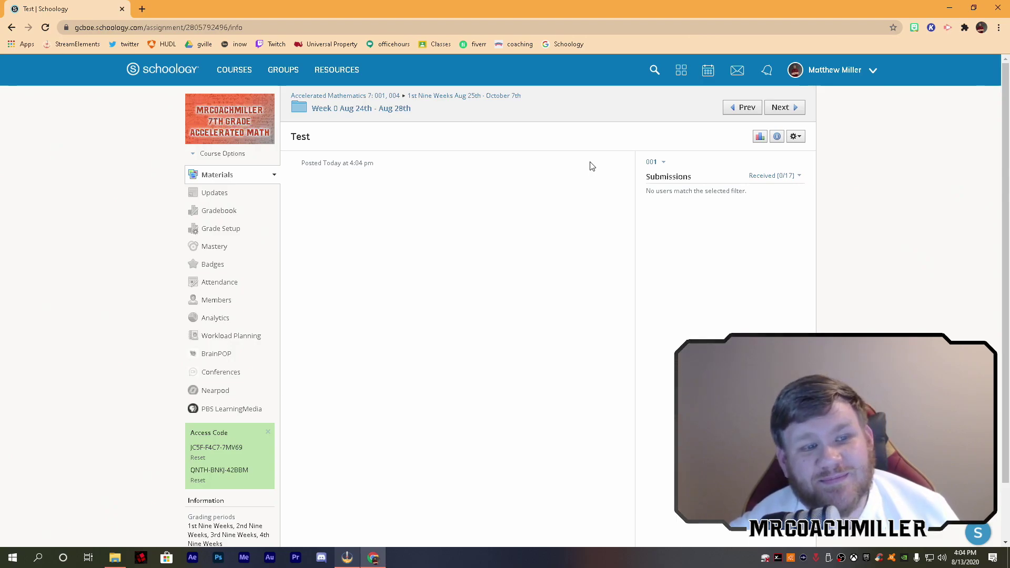
- Open the copied Test assignment's edit settings and cancel without saving
{"action": "left_click", "coordinate": [15, 33]}
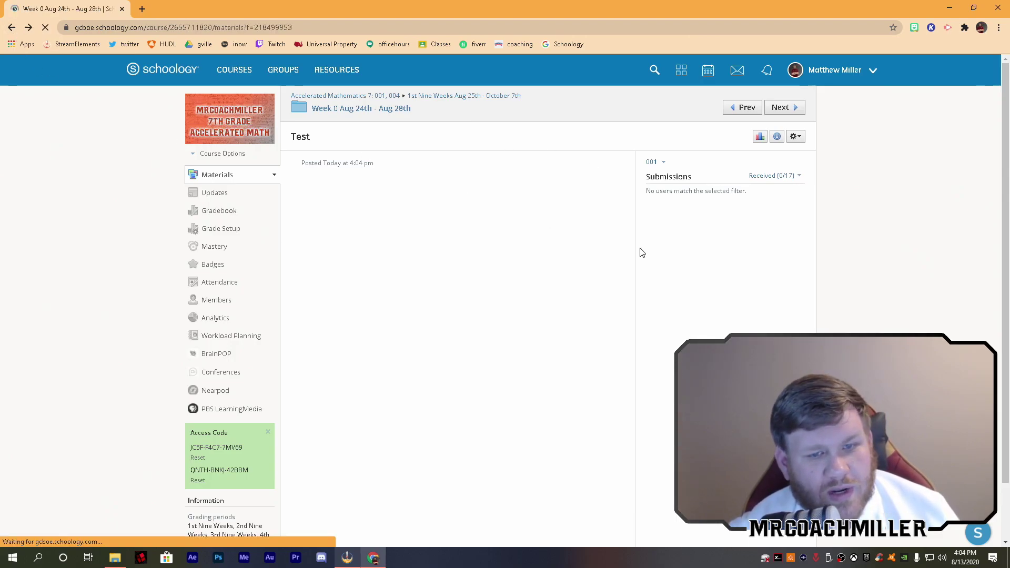
{"action": "left_click", "coordinate": [794, 170]}
{"action": "left_click", "coordinate": [762, 185]}
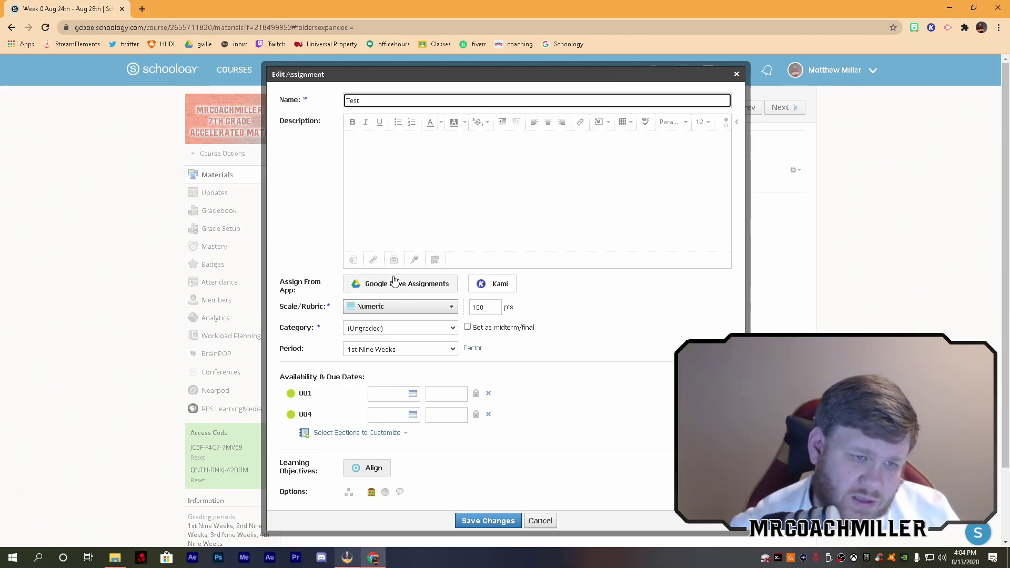
{"action": "left_click", "coordinate": [540, 520]}
- Copy Sandbox's Test assignment to Accelerated Mathematics 7: 001, 004, Week 0 folder, category (Ungraded)
{"action": "left_click", "coordinate": [234, 69]}
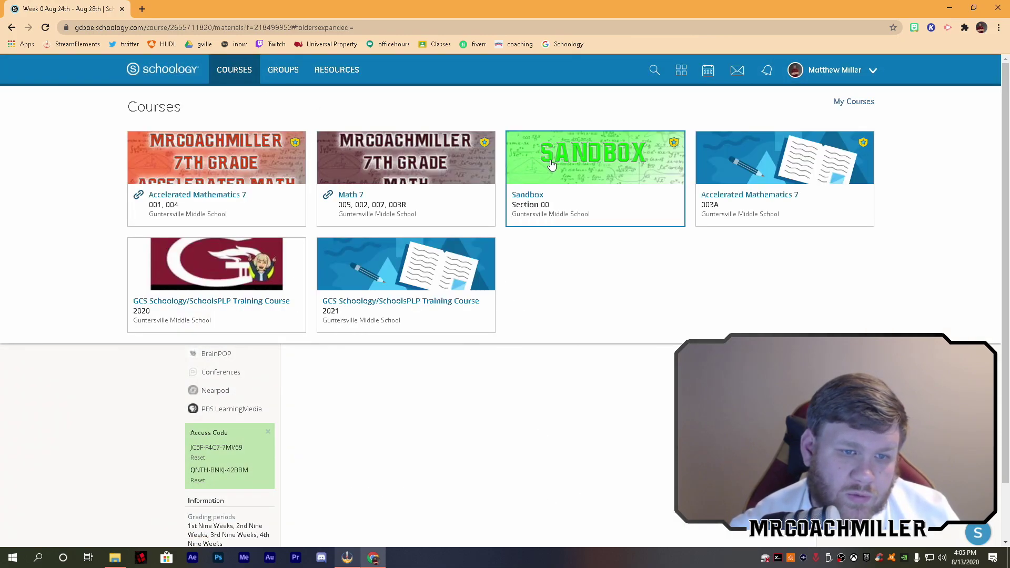
{"action": "left_click", "coordinate": [552, 165]}
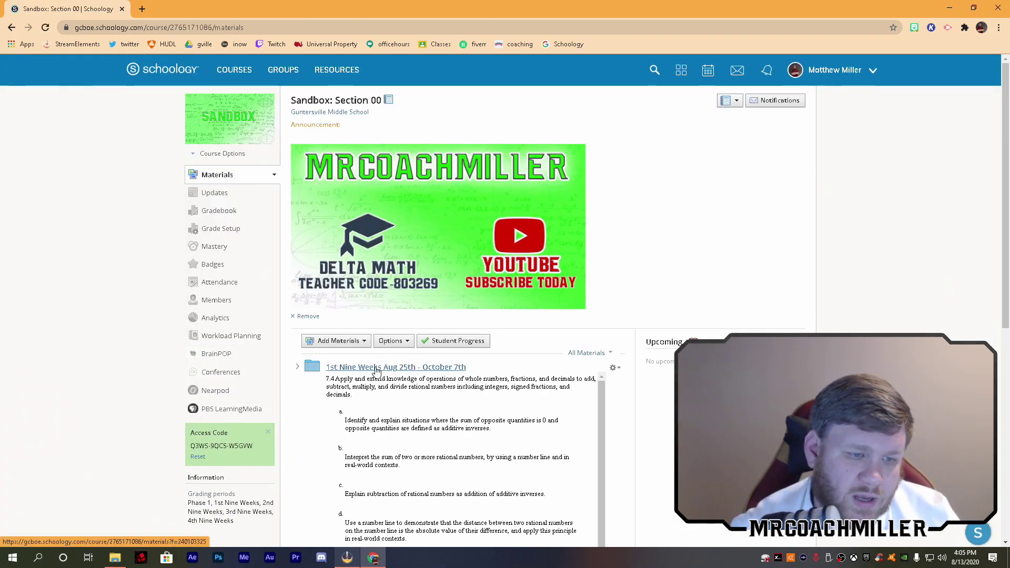
{"action": "left_click", "coordinate": [376, 368]}
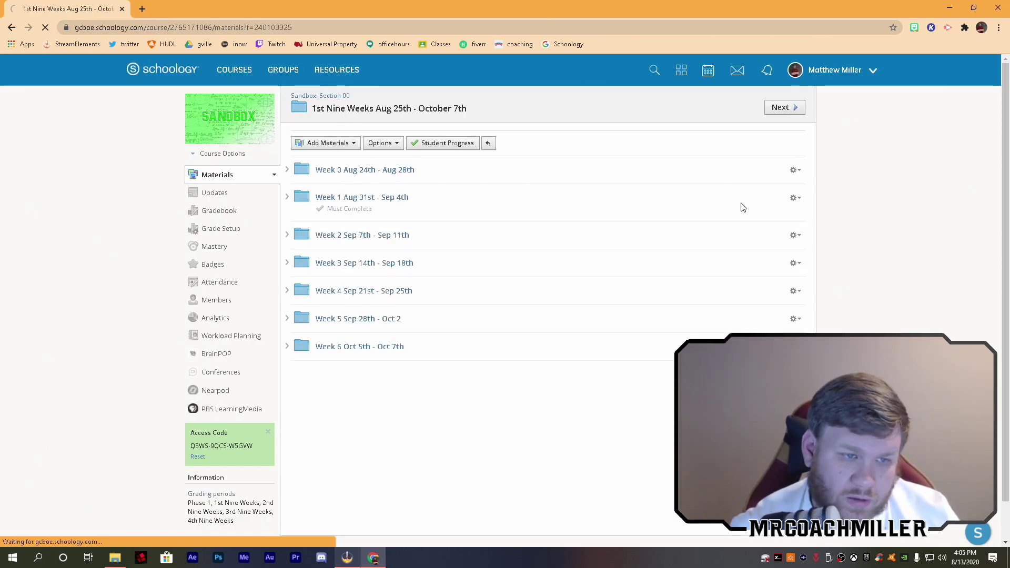
{"action": "left_click", "coordinate": [795, 170]}
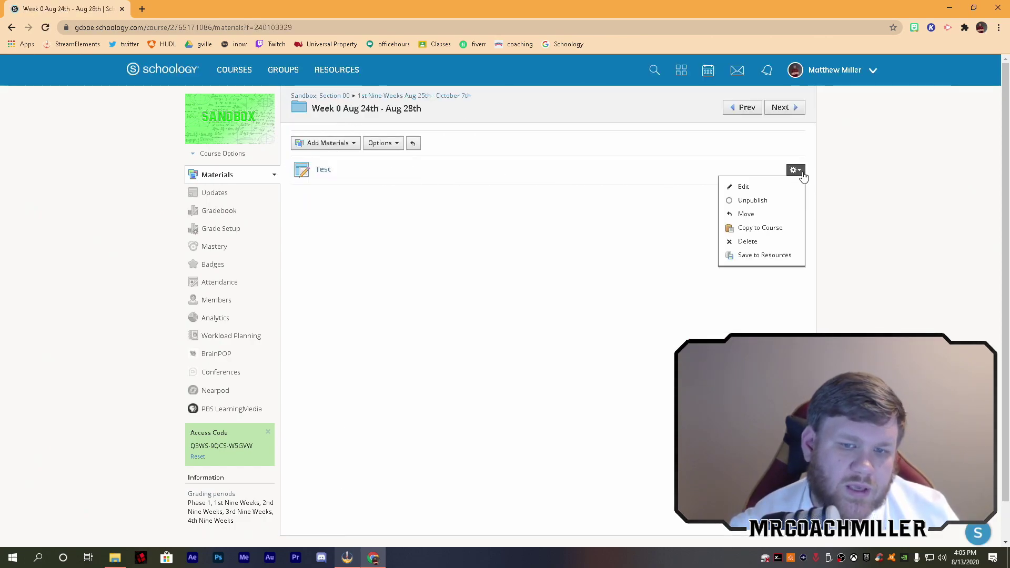
{"action": "left_click", "coordinate": [760, 228]}
{"action": "left_click", "coordinate": [357, 226]}
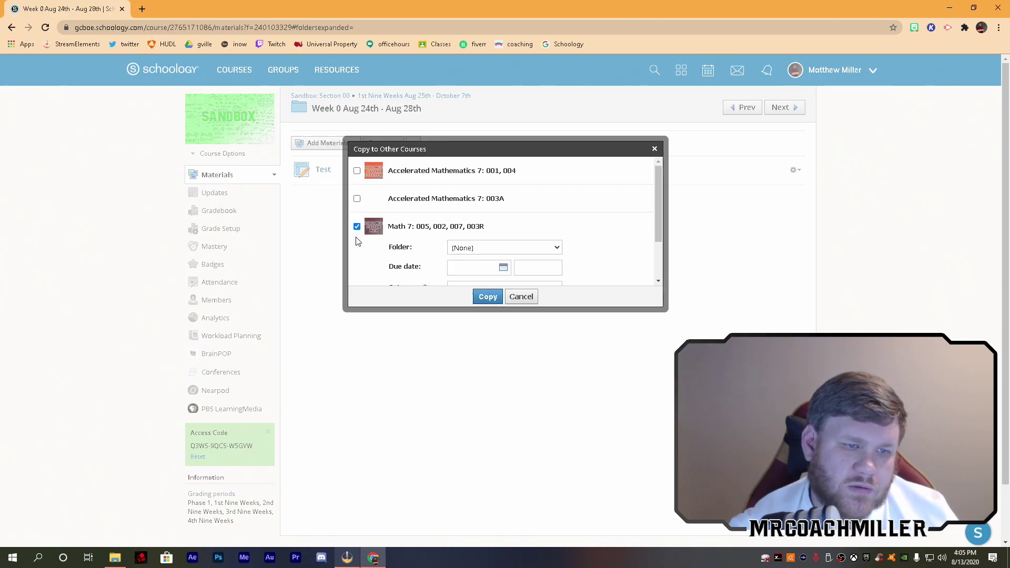
{"action": "left_click", "coordinate": [356, 227]}
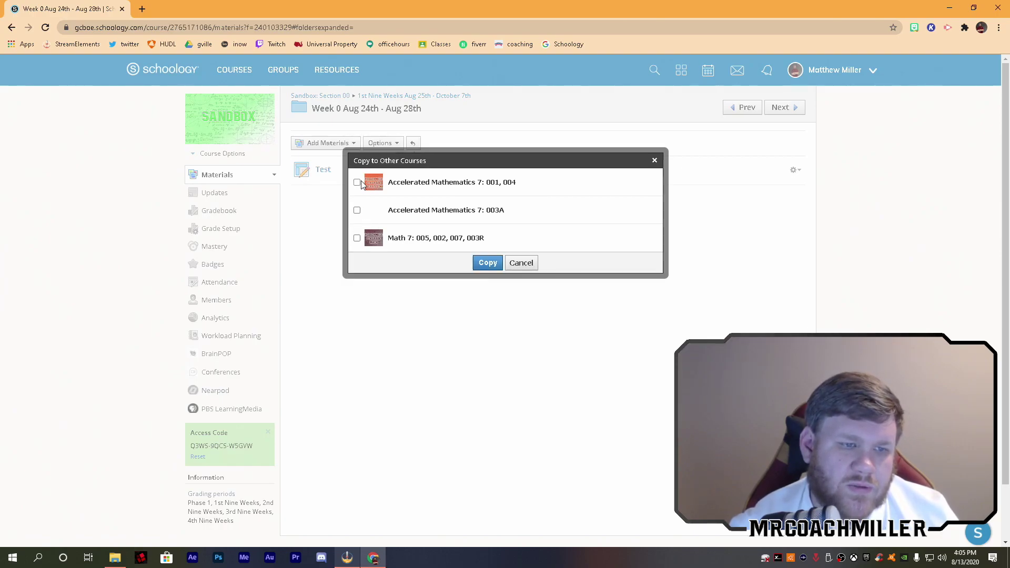
{"action": "left_click", "coordinate": [357, 182]}
{"action": "left_click", "coordinate": [504, 191]}
{"action": "left_click", "coordinate": [495, 223]}
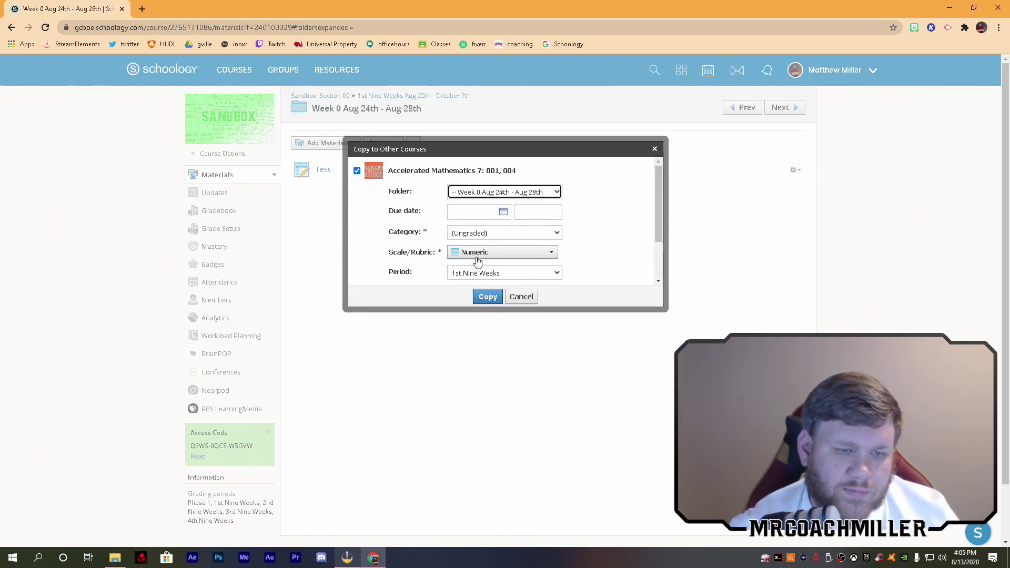
{"action": "left_click", "coordinate": [480, 235]}
{"action": "left_click", "coordinate": [480, 243]}
{"action": "left_click", "coordinate": [488, 297]}
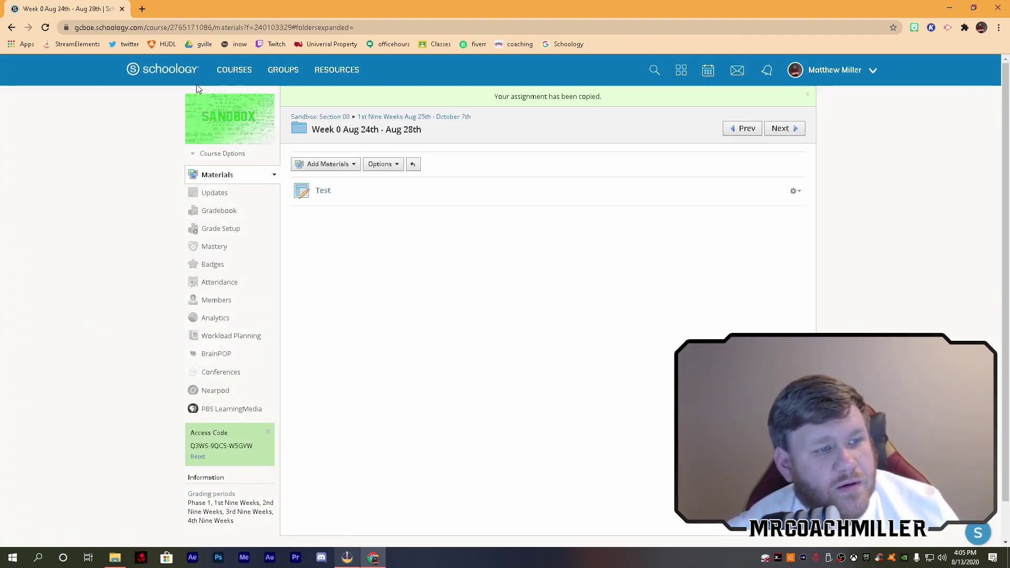
- In Accelerated Mathematics 7's Week 0 folder, open the copied Test's editor and cancel without saving
{"action": "left_click", "coordinate": [234, 69]}
{"action": "left_click", "coordinate": [256, 169]}
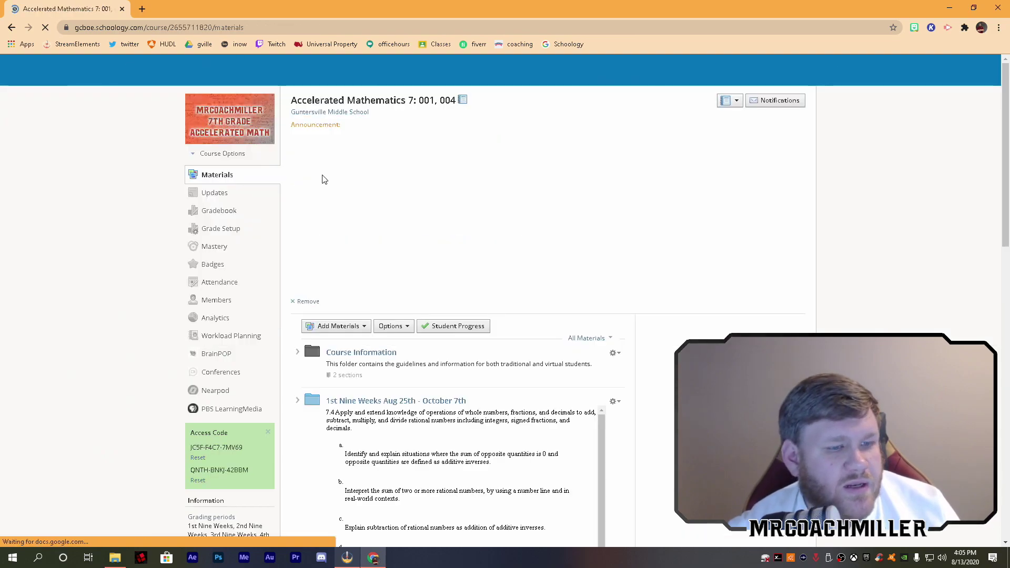
{"action": "left_click", "coordinate": [395, 401]}
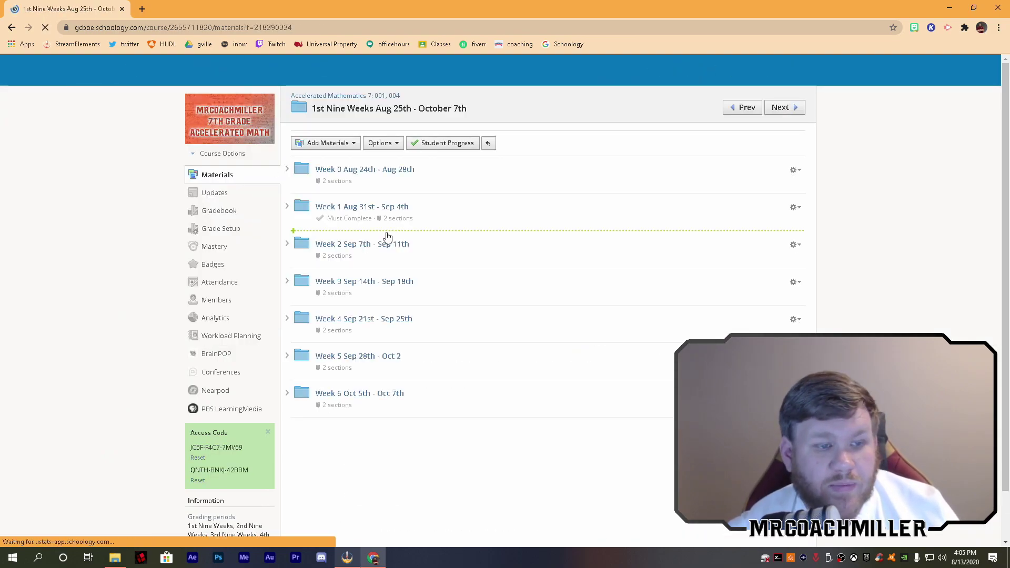
{"action": "left_click", "coordinate": [357, 169]}
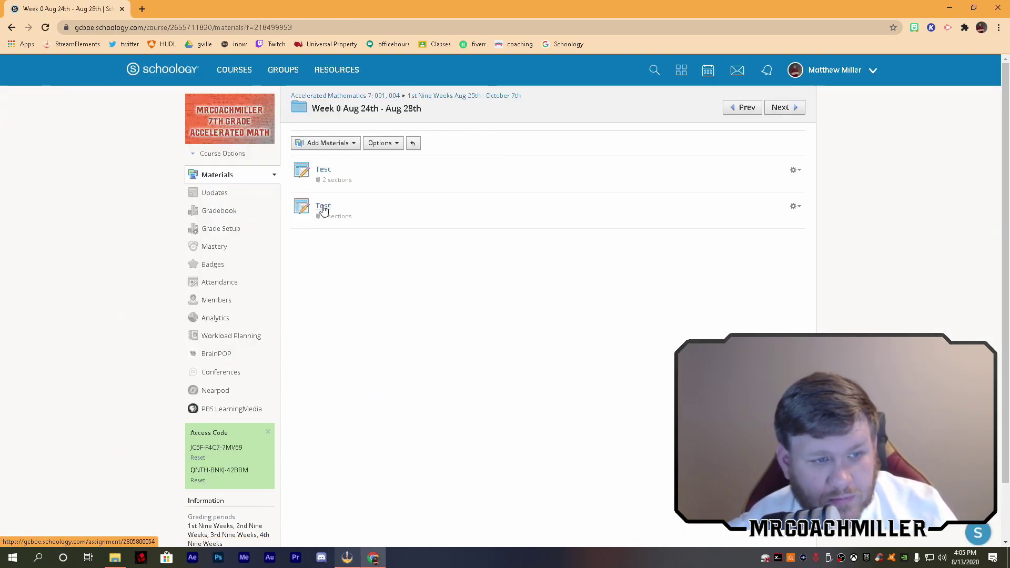
{"action": "left_click", "coordinate": [793, 206]}
{"action": "left_click", "coordinate": [739, 222]}
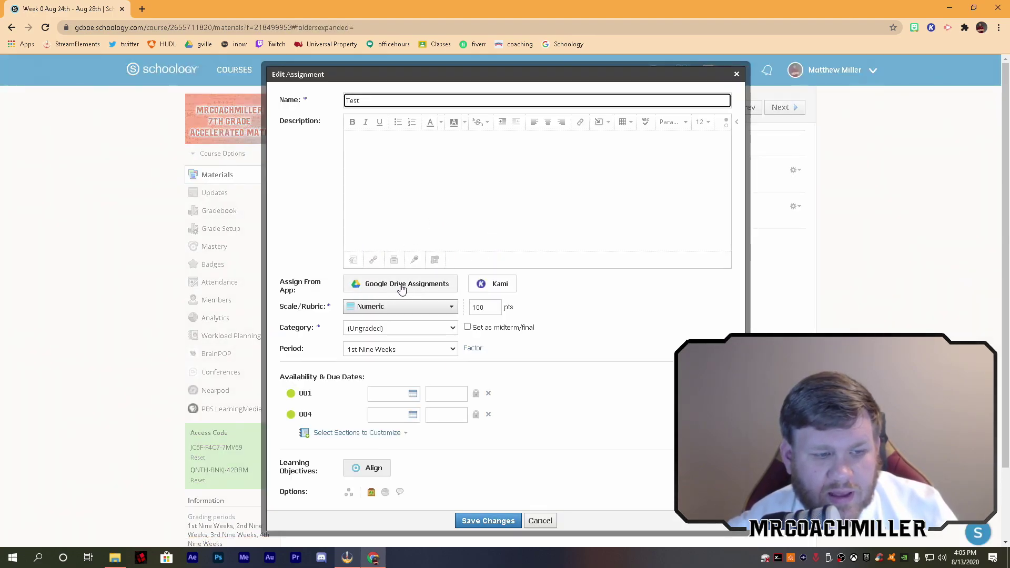
{"action": "left_click", "coordinate": [540, 521]}
{"action": "left_click", "coordinate": [795, 170]}
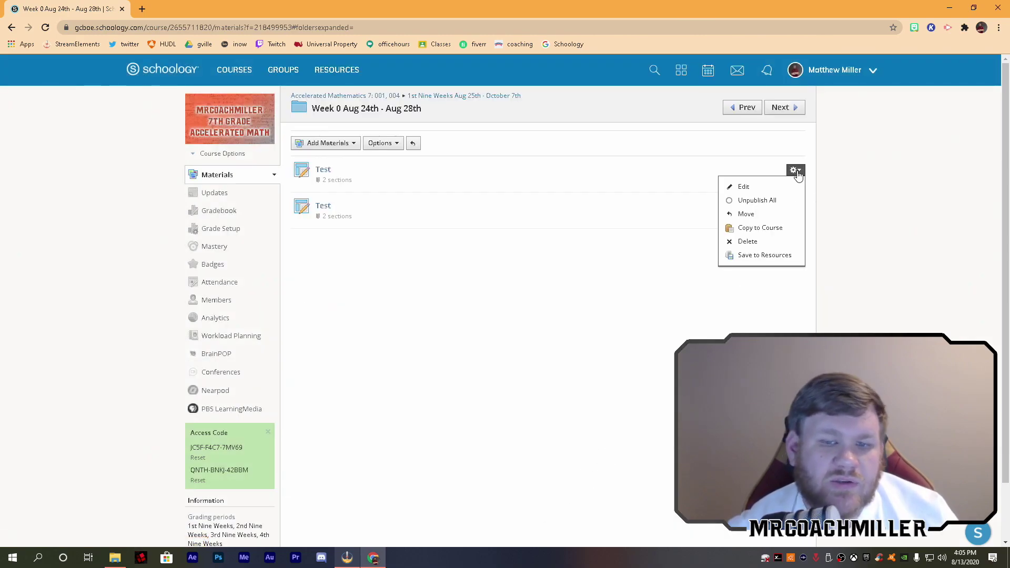
{"action": "left_click", "coordinate": [613, 290]}
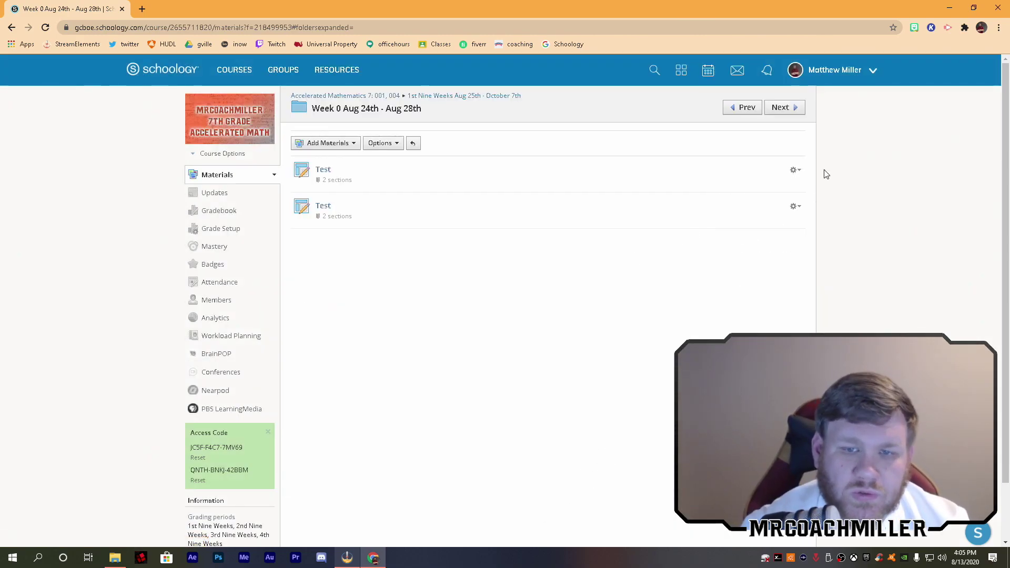
{"action": "key", "text": "alt+space"}
{"action": "left_click", "coordinate": [793, 171]}
{"action": "left_click", "coordinate": [794, 171]}
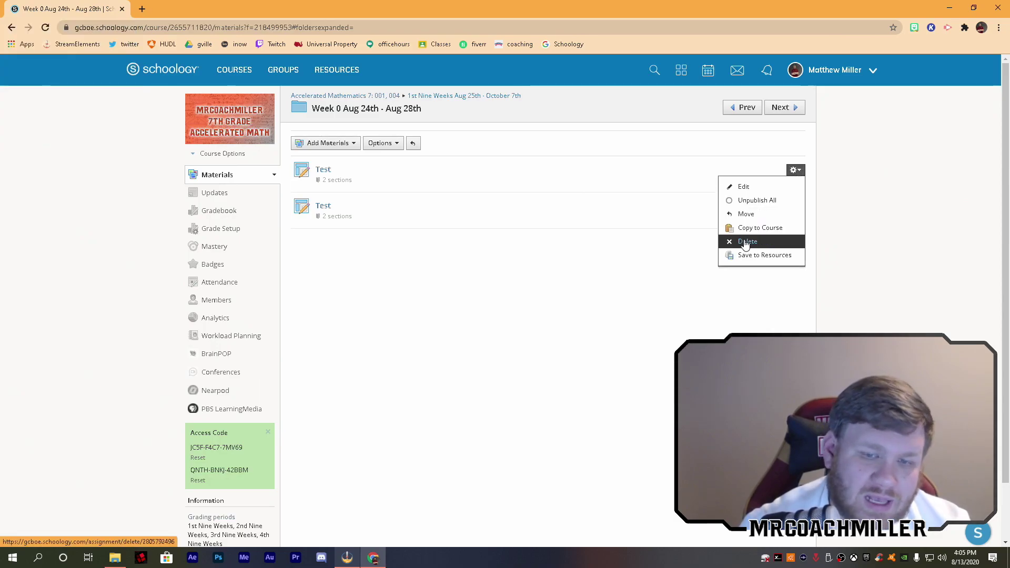
{"action": "left_click", "coordinate": [642, 256]}
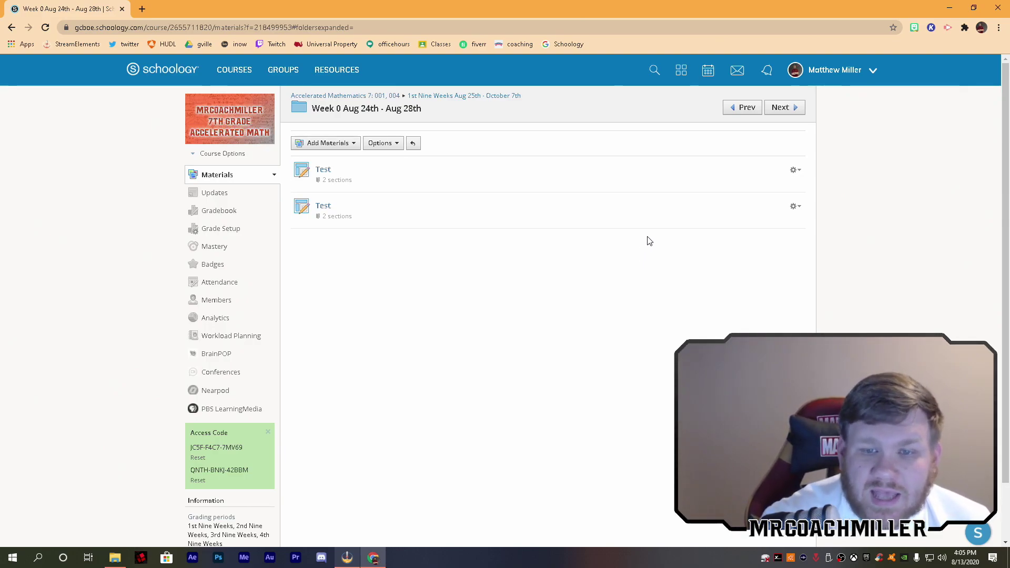
{"action": "left_click", "coordinate": [794, 170]}
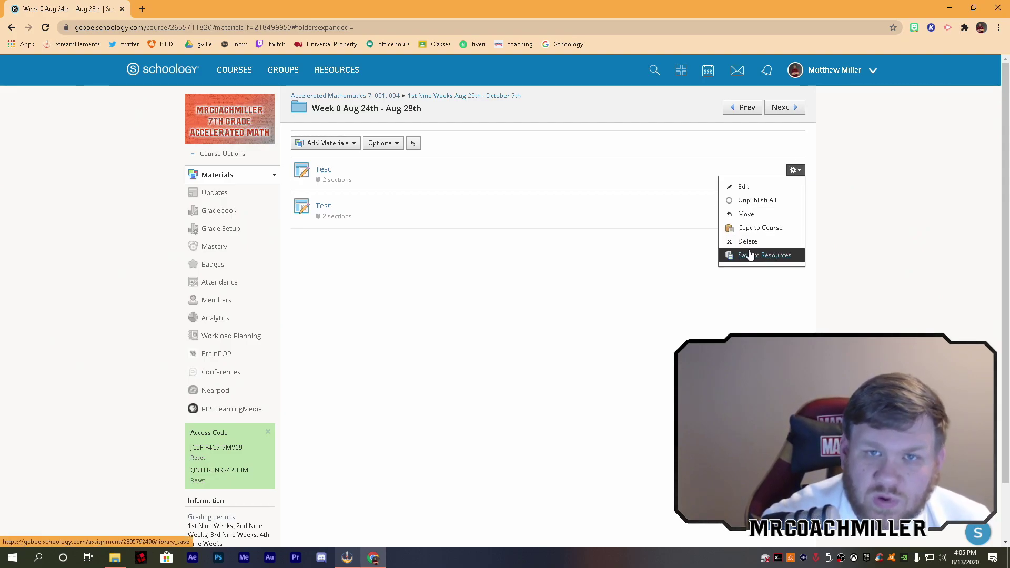
{"action": "left_click", "coordinate": [677, 298]}
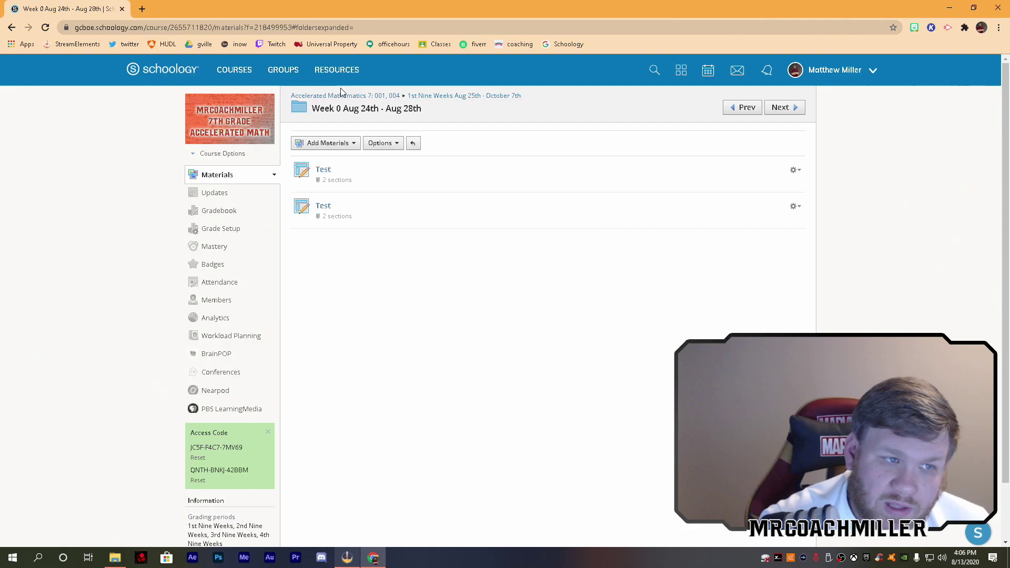
{"action": "left_click", "coordinate": [234, 69]}
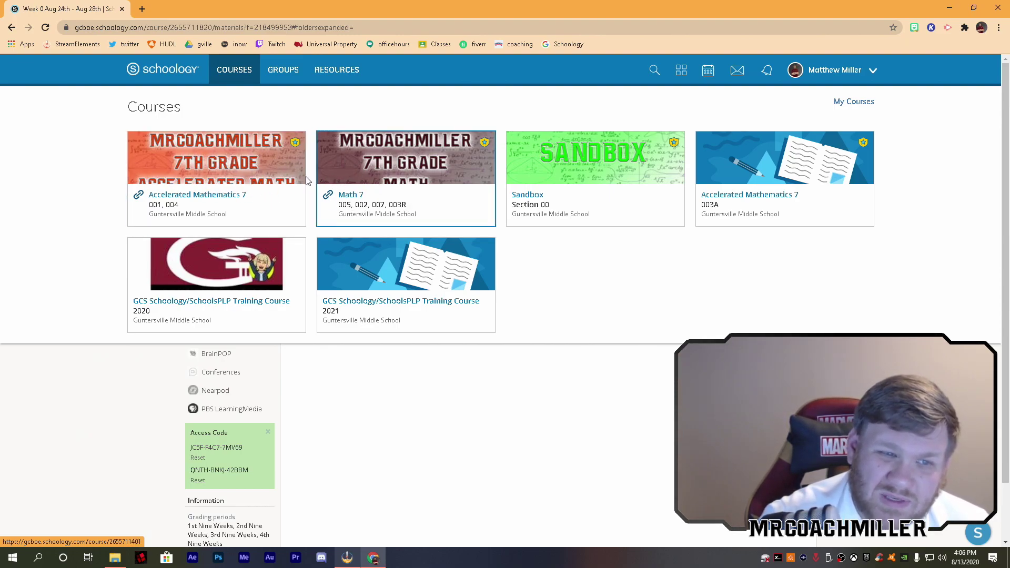
{"action": "left_click", "coordinate": [559, 354]}
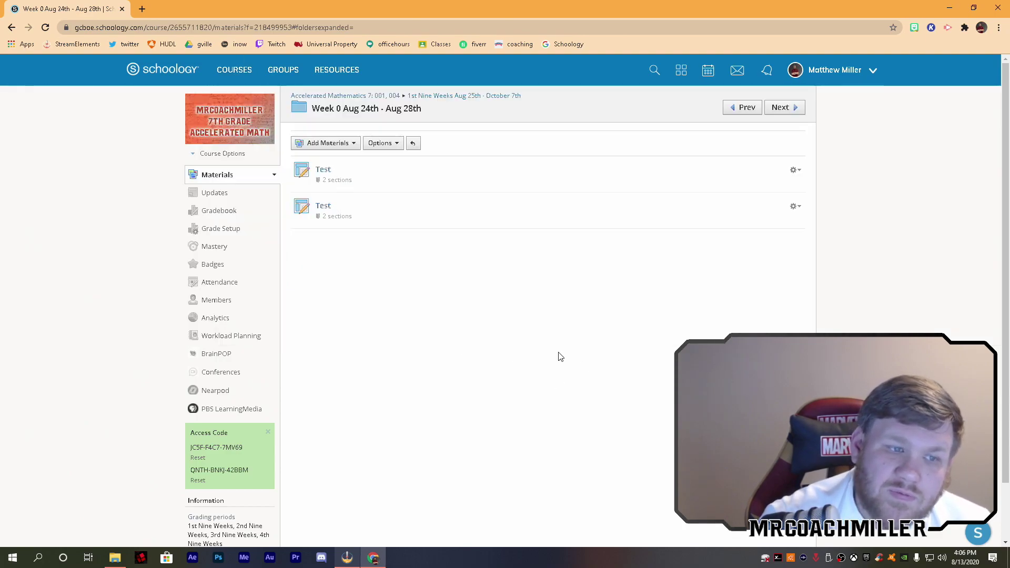